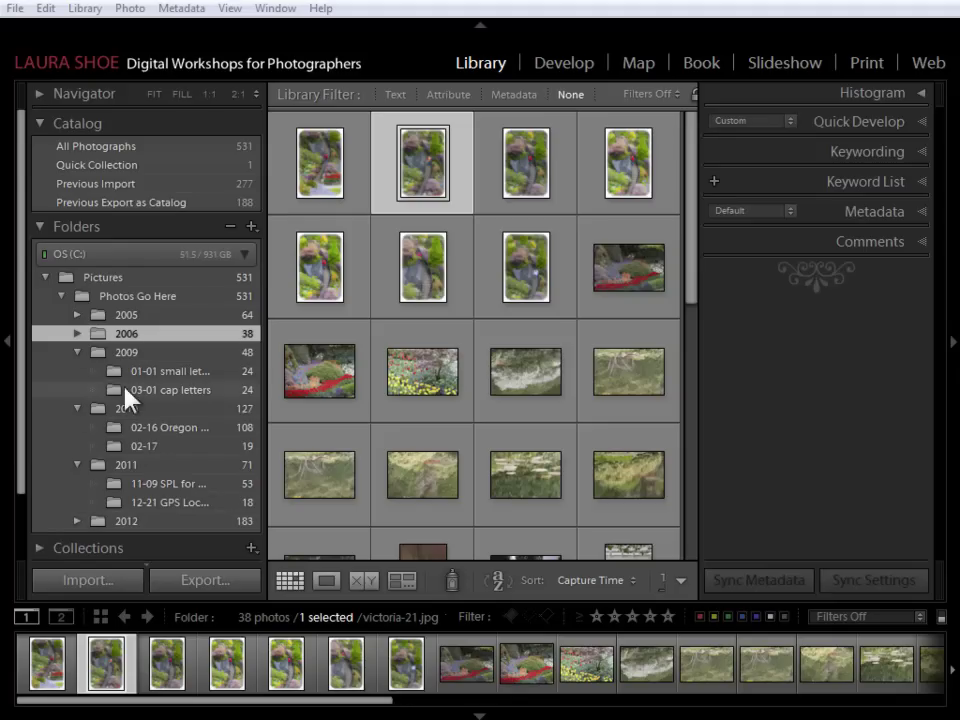
Step: Start an import with the EOS_DIGITAL (J:) card as the source, showing its 16 photos
{"action": "left_click", "coordinate": [93, 583]}
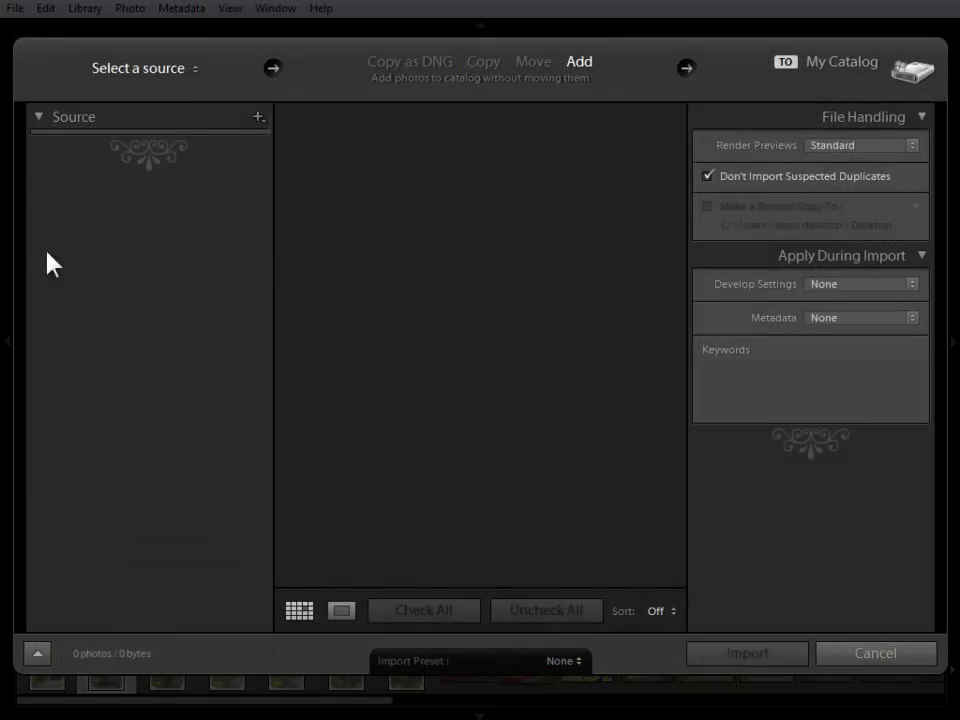
{"action": "left_click", "coordinate": [90, 166]}
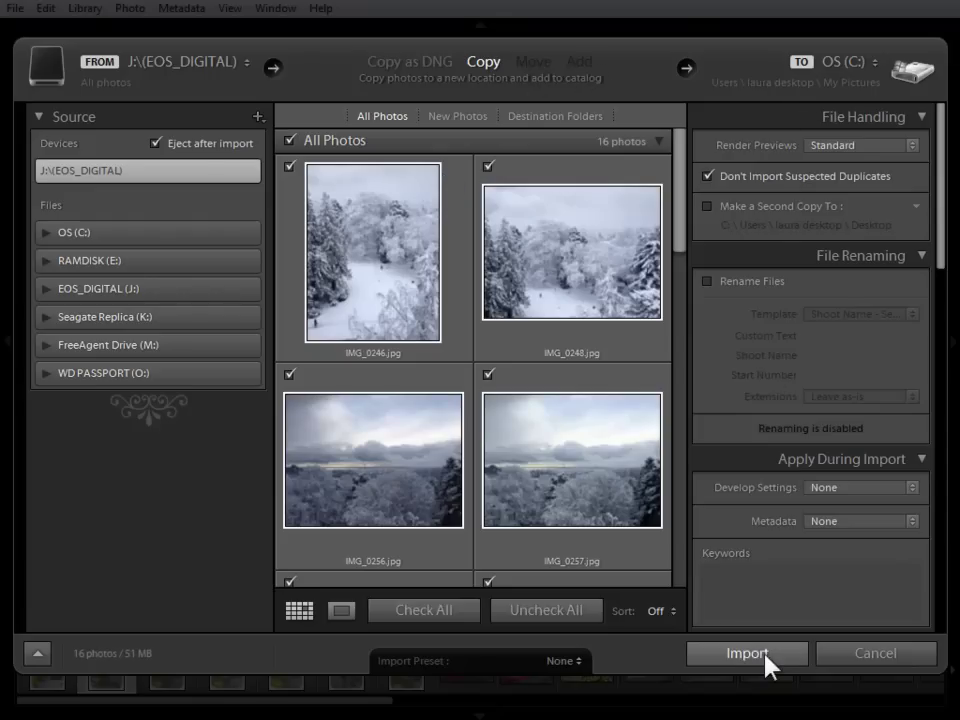
Step: Cancel the import and browse to the WD PASSPORT (O:) drive to add a folder
{"action": "left_click", "coordinate": [875, 655]}
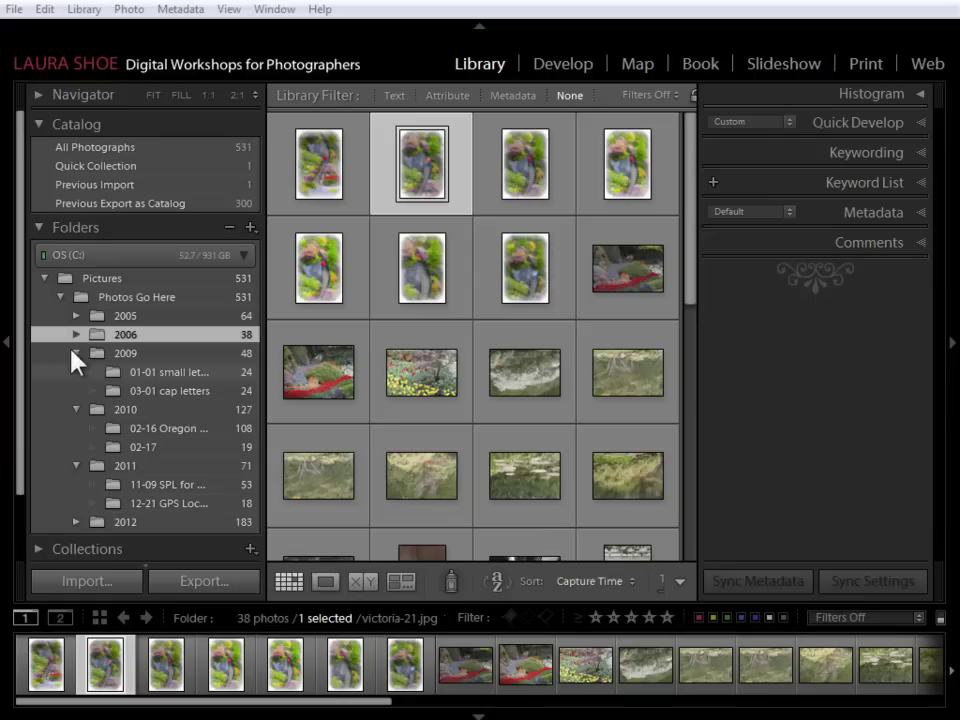
{"action": "left_click", "coordinate": [251, 228]}
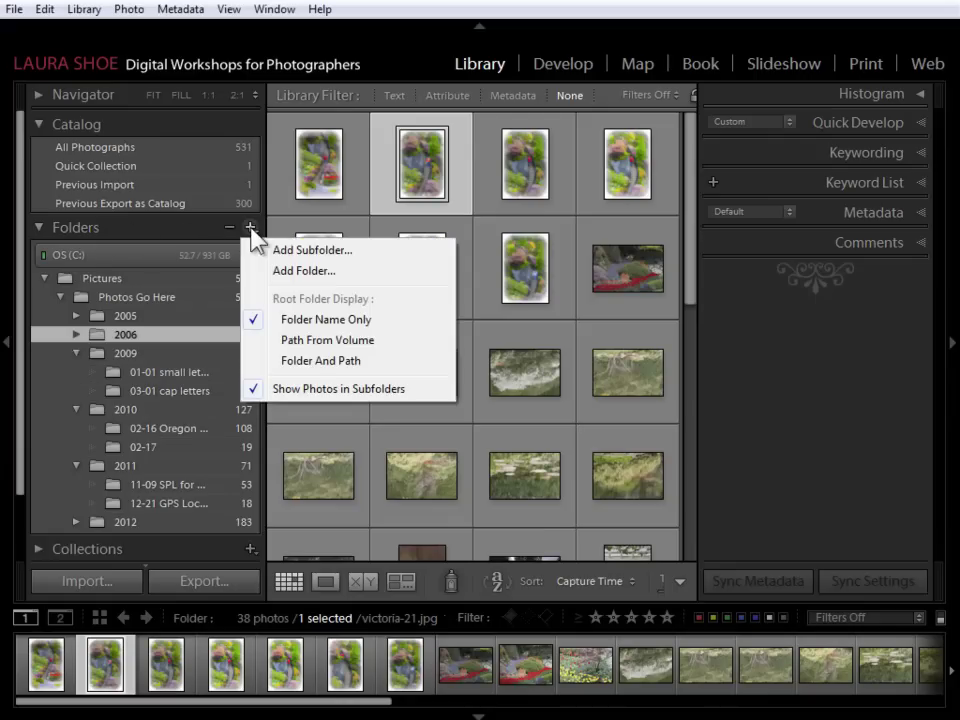
{"action": "left_click", "coordinate": [318, 280]}
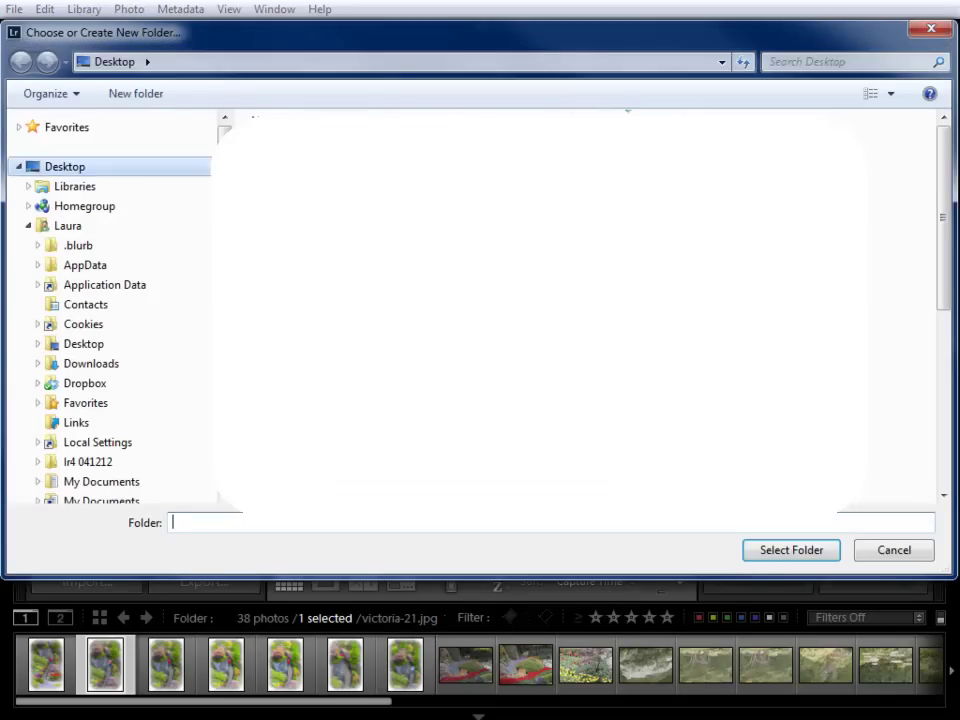
{"action": "scroll", "coordinate": [110, 310], "scroll_direction": "down", "scroll_amount": 9}
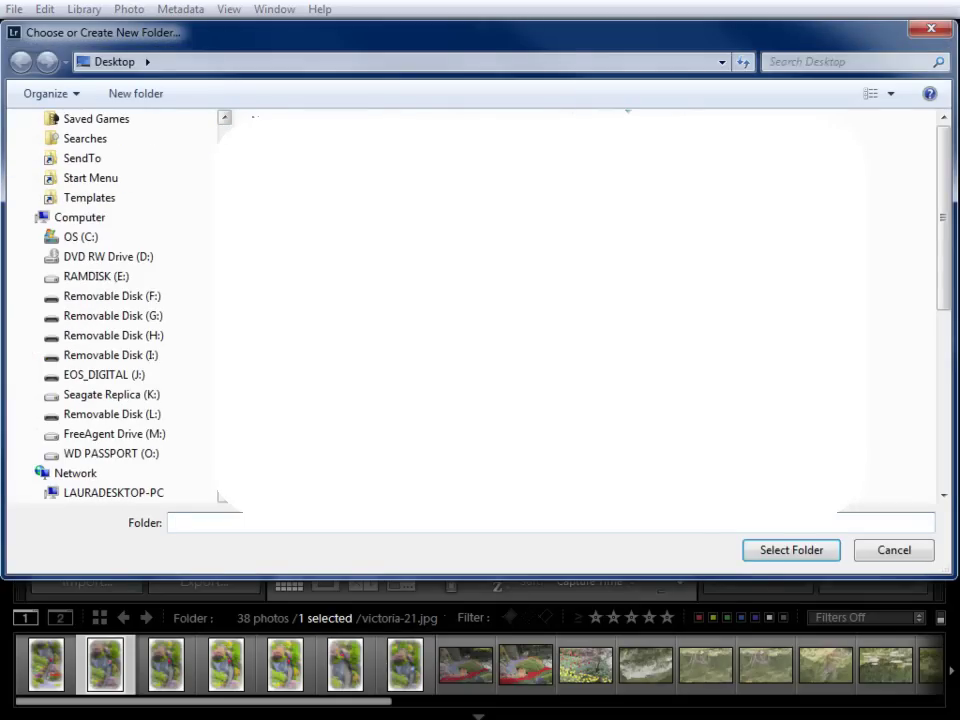
{"action": "scroll", "coordinate": [110, 300], "scroll_direction": "down", "scroll_amount": 3}
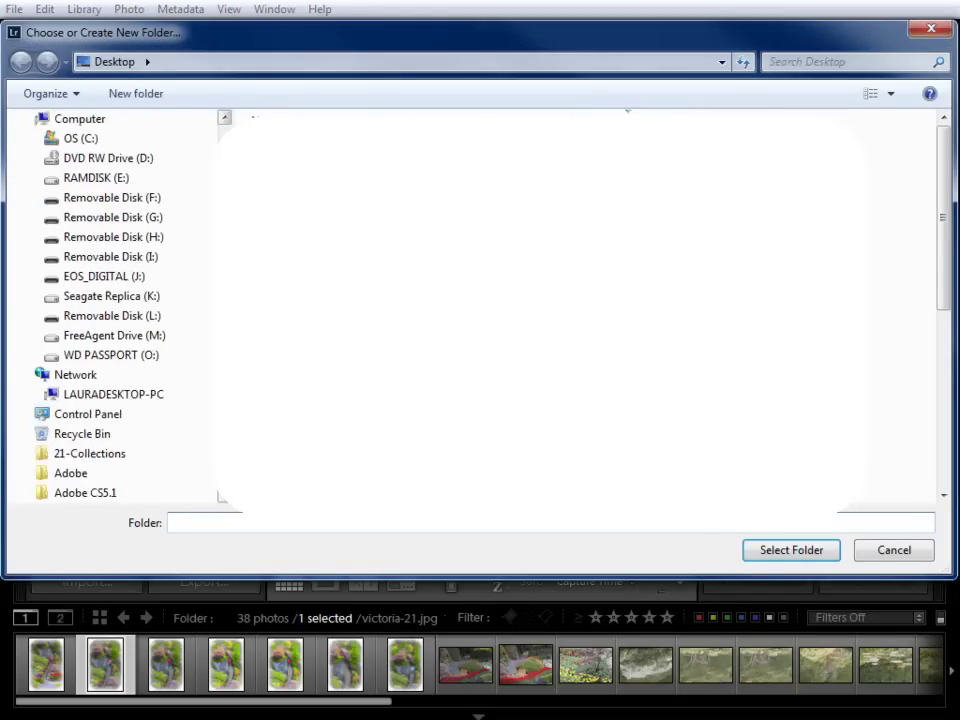
{"action": "left_click", "coordinate": [80, 340]}
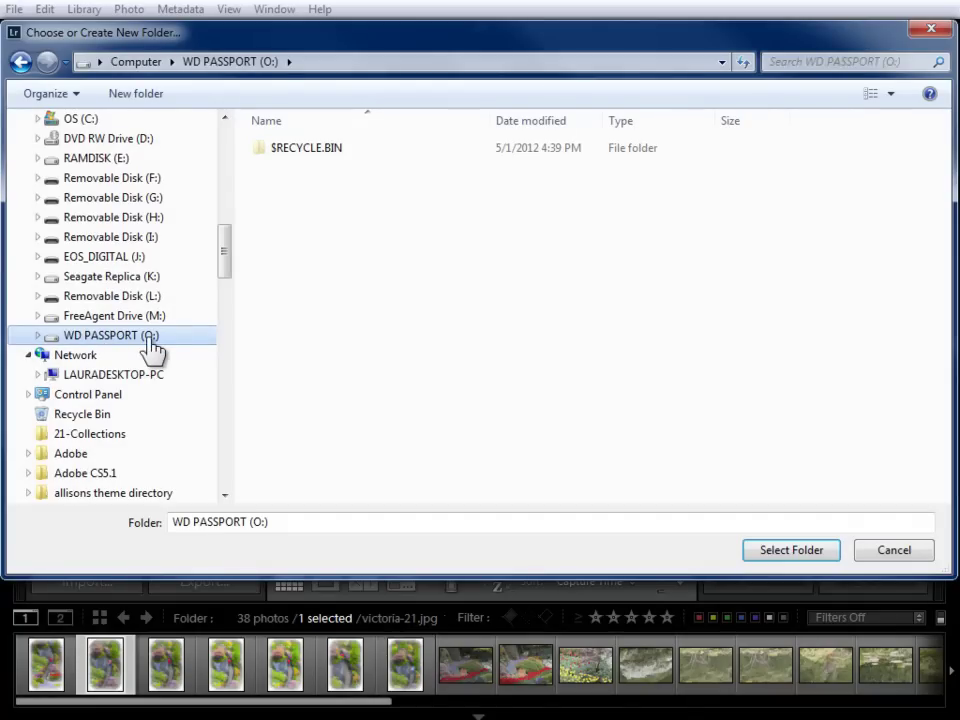
Step: Create a new folder named Pictures on WD PASSPORT and add it to the catalog
{"action": "left_click", "coordinate": [140, 100]}
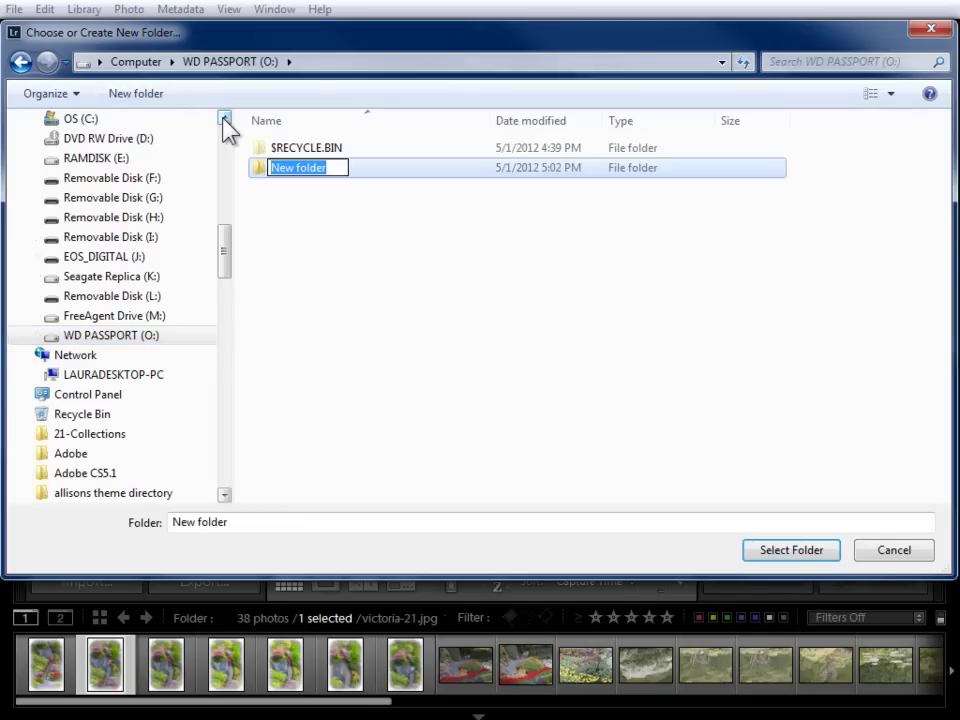
{"action": "type", "text": "Pictures"}
{"action": "key", "text": "Return"}
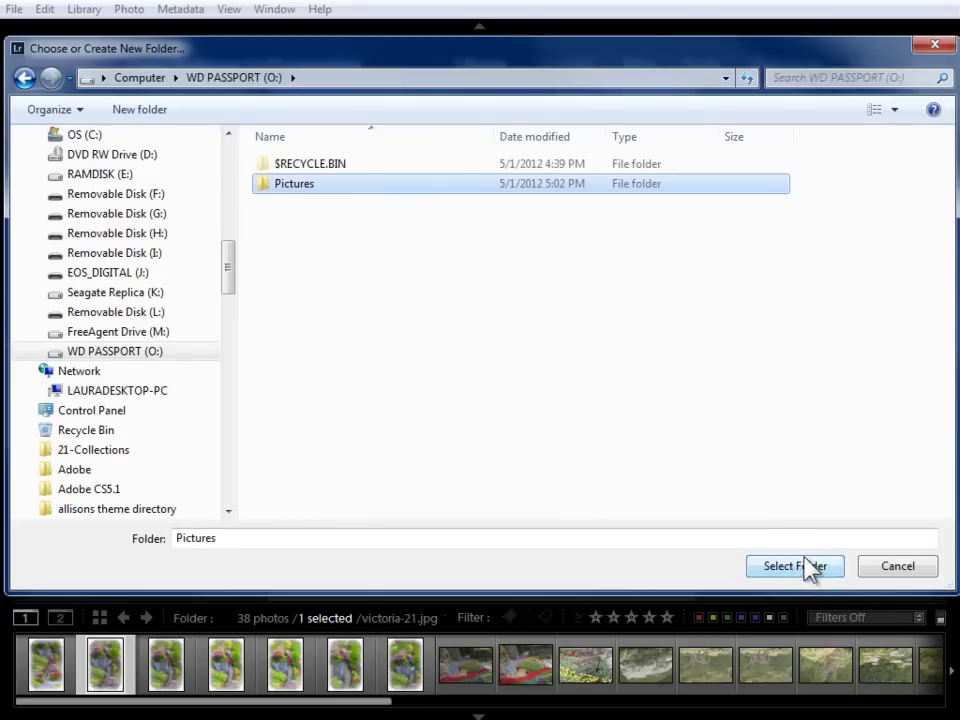
{"action": "left_click", "coordinate": [795, 567]}
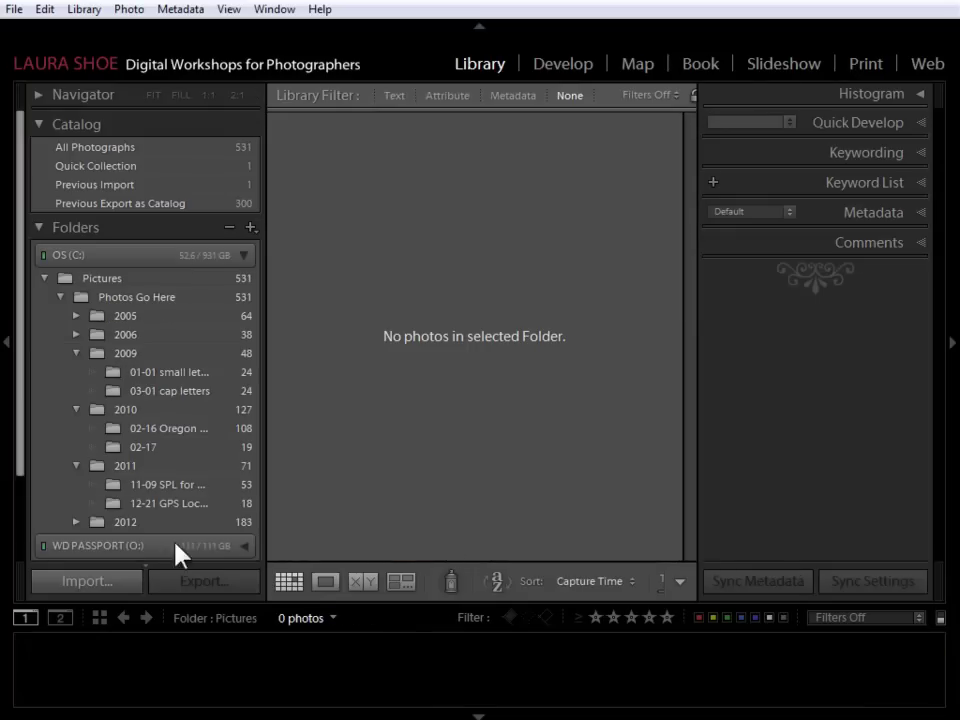
Step: Expand WD PASSPORT (O:) to reveal the empty Pictures folder, then view Photos Go Here's 531 photos
{"action": "left_click_drag", "start_coordinate": [21, 461], "coordinate": [130, 496]}
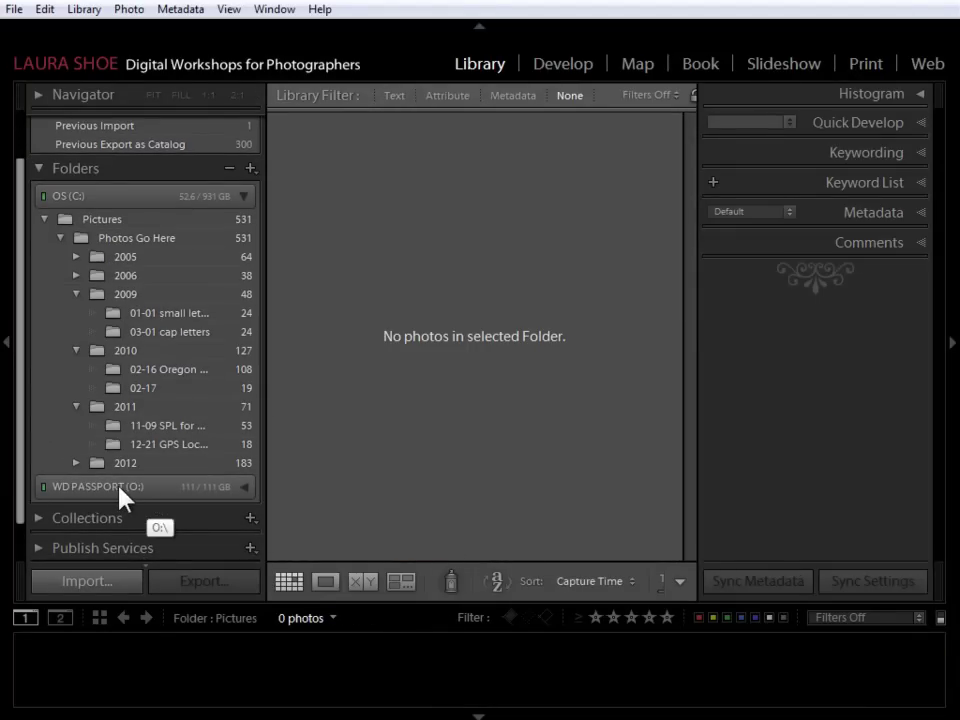
{"action": "left_click", "coordinate": [245, 487]}
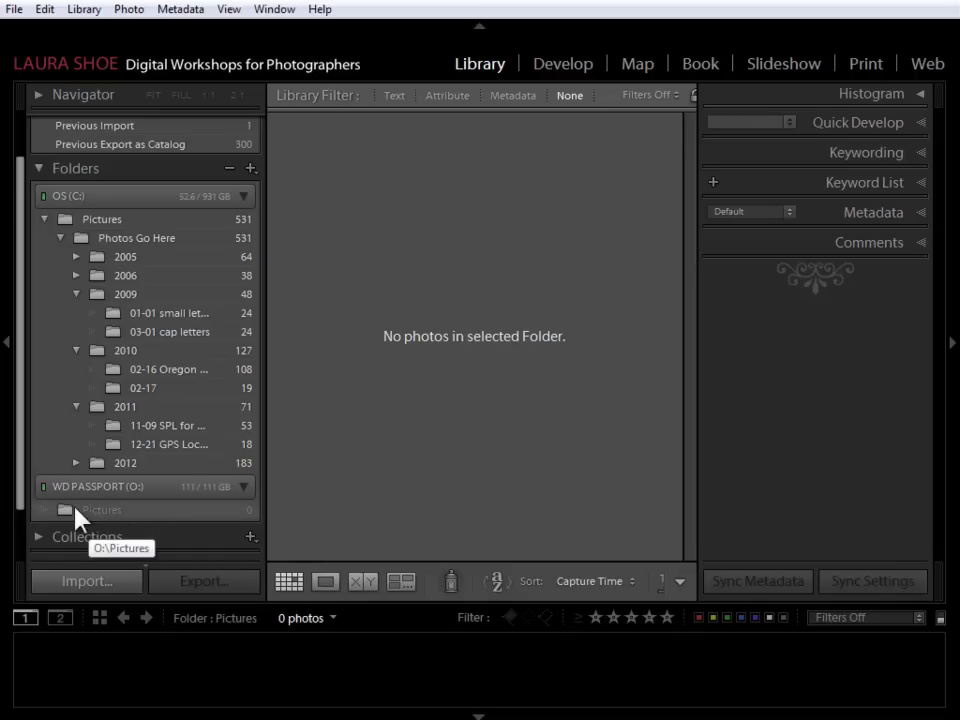
{"action": "left_click", "coordinate": [143, 250]}
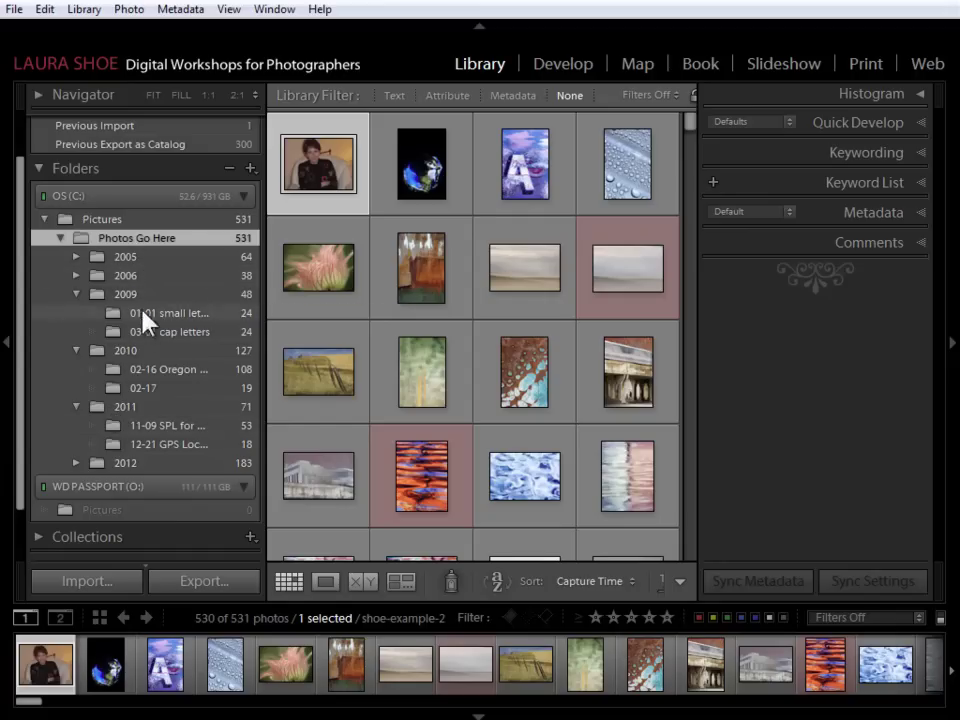
Step: Collapse the 2009–2011 folders and select 2005, 2006, 2009 and 2010 on C: (277 photos)
{"action": "left_click", "coordinate": [77, 295]}
{"action": "left_click", "coordinate": [78, 316]}
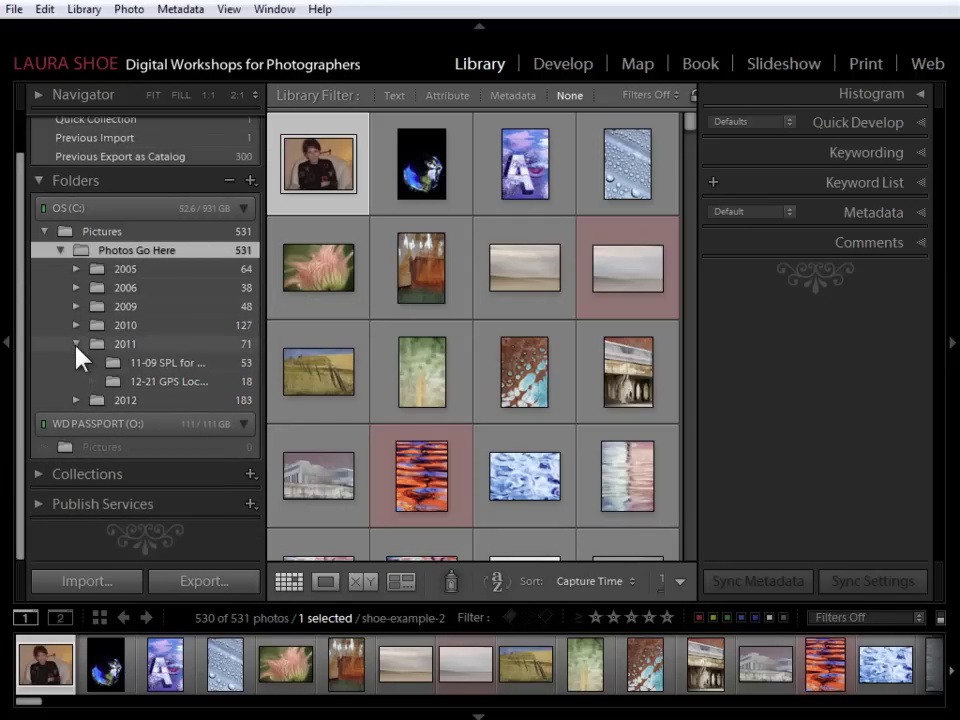
{"action": "left_click", "coordinate": [76, 343]}
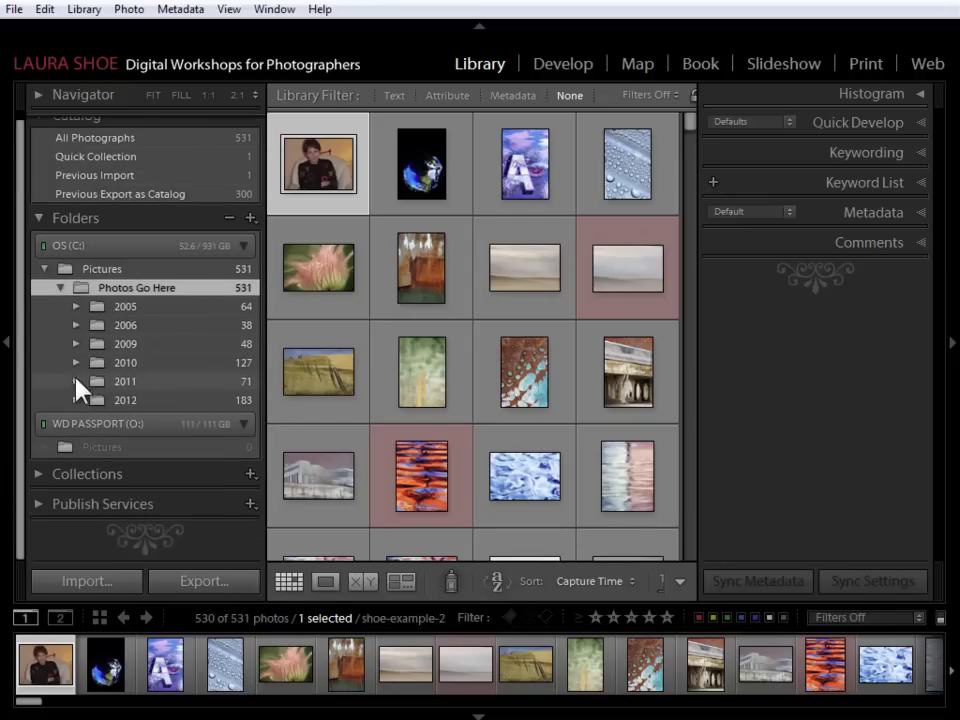
{"action": "left_click", "coordinate": [145, 306]}
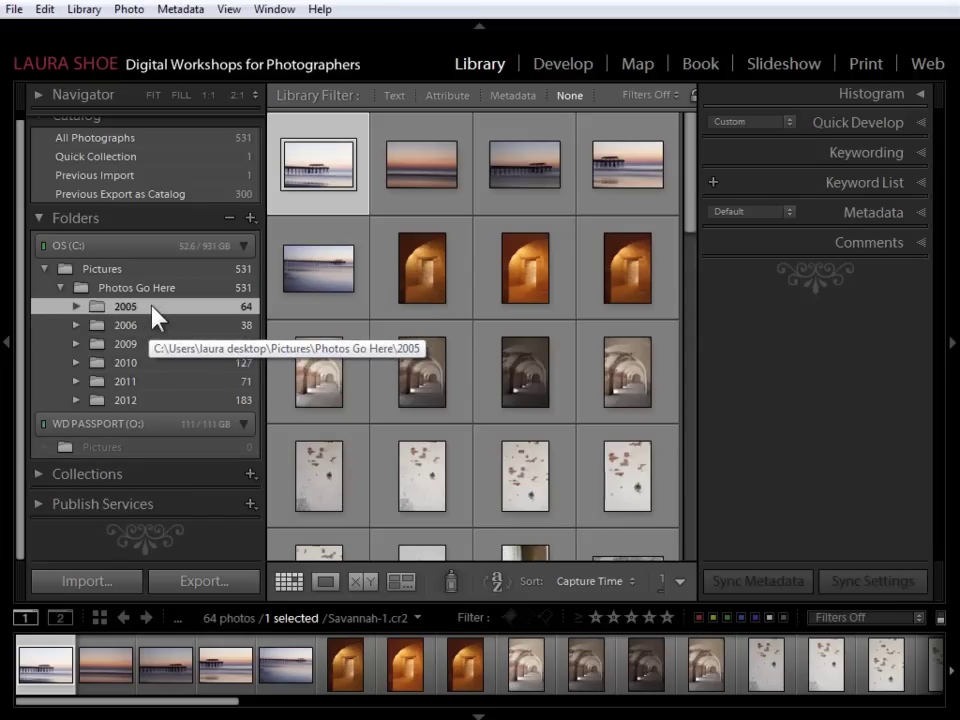
{"action": "left_click", "coordinate": [155, 363], "text": "shift"}
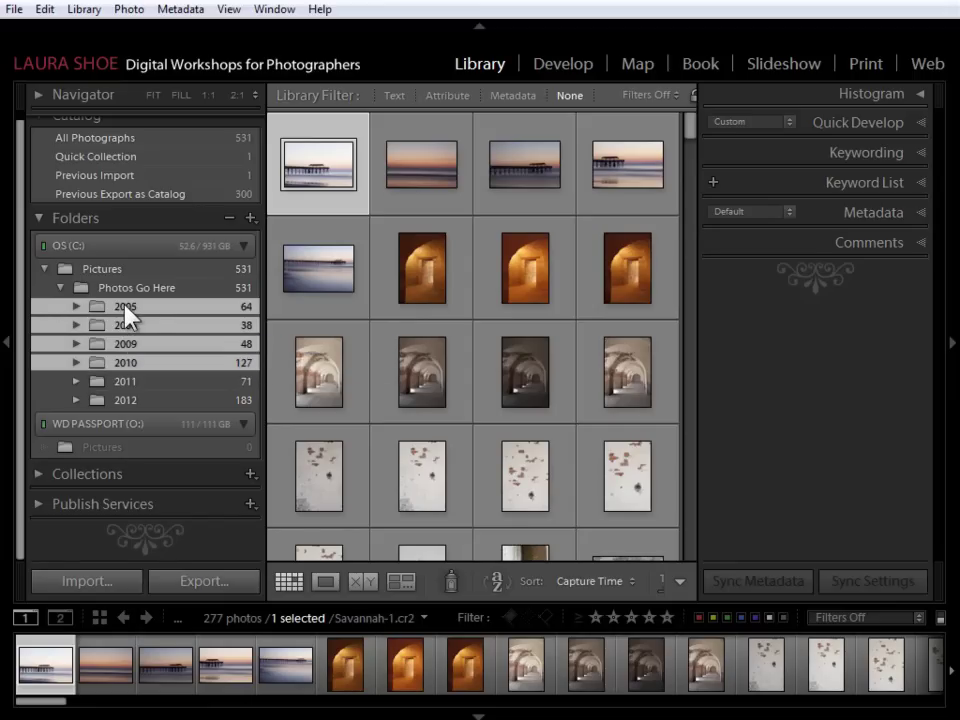
Step: Drag the selected year folders onto Pictures on WD PASSPORT (O:) to move them
{"action": "left_click_drag", "start_coordinate": [128, 312], "coordinate": [113, 455]}
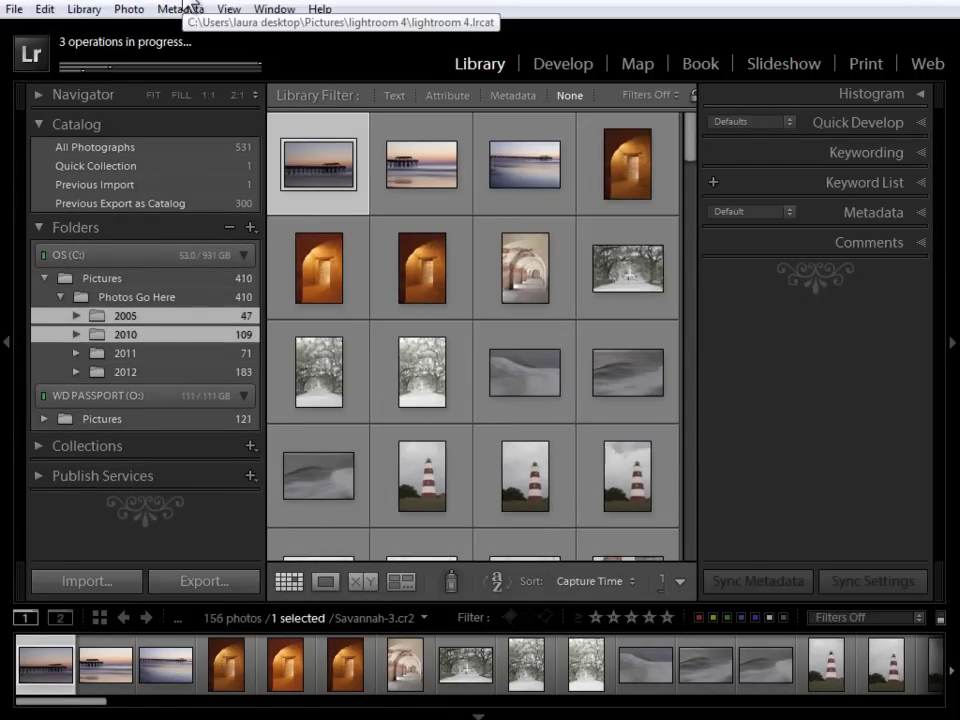
Step: Expand WD PASSPORT's Pictures folder to show the moved 2005, 2006, 2009 and 2010 folders
{"action": "left_click", "coordinate": [44, 419]}
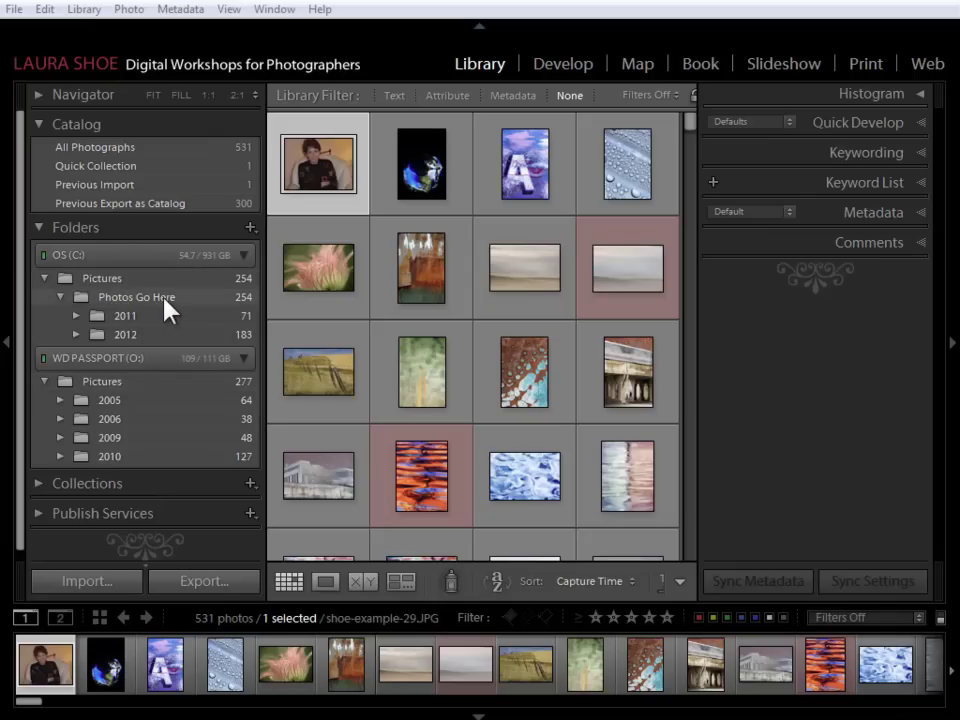
Step: Create a folder named 'Photos Go Here' inside WD PASSPORT's Pictures folder
{"action": "right_click", "coordinate": [115, 384]}
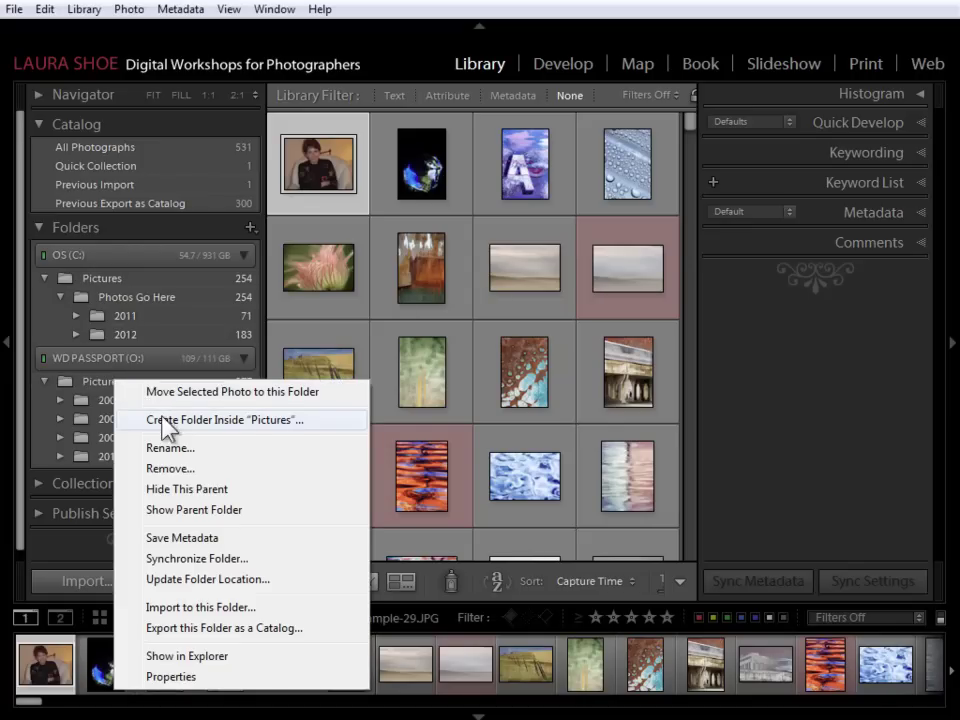
{"action": "left_click", "coordinate": [290, 422]}
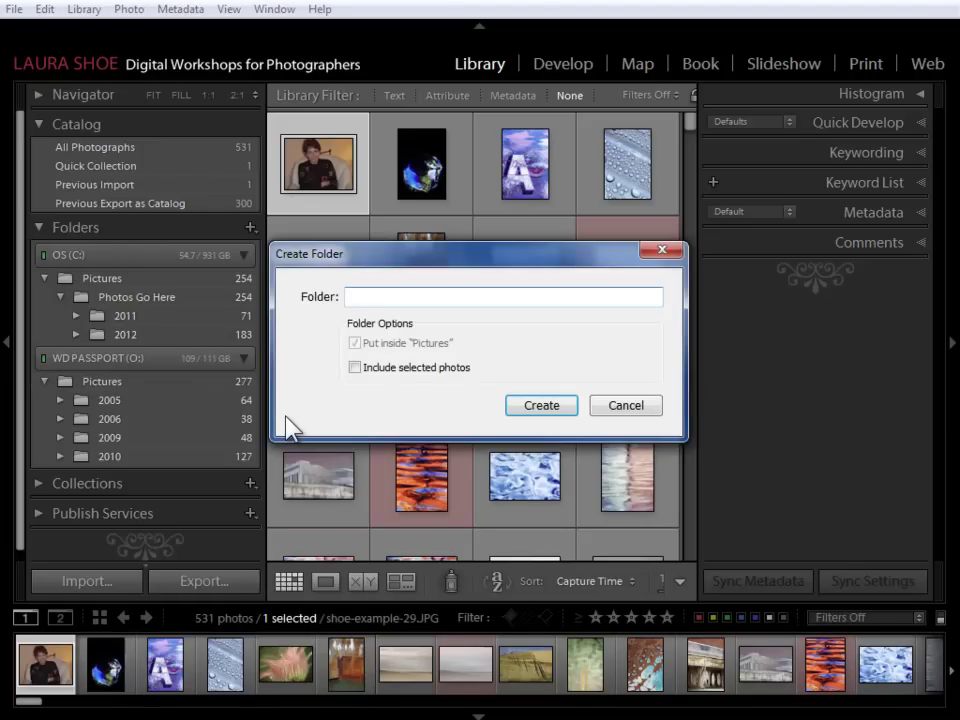
{"action": "type", "text": "Photos Go Here"}
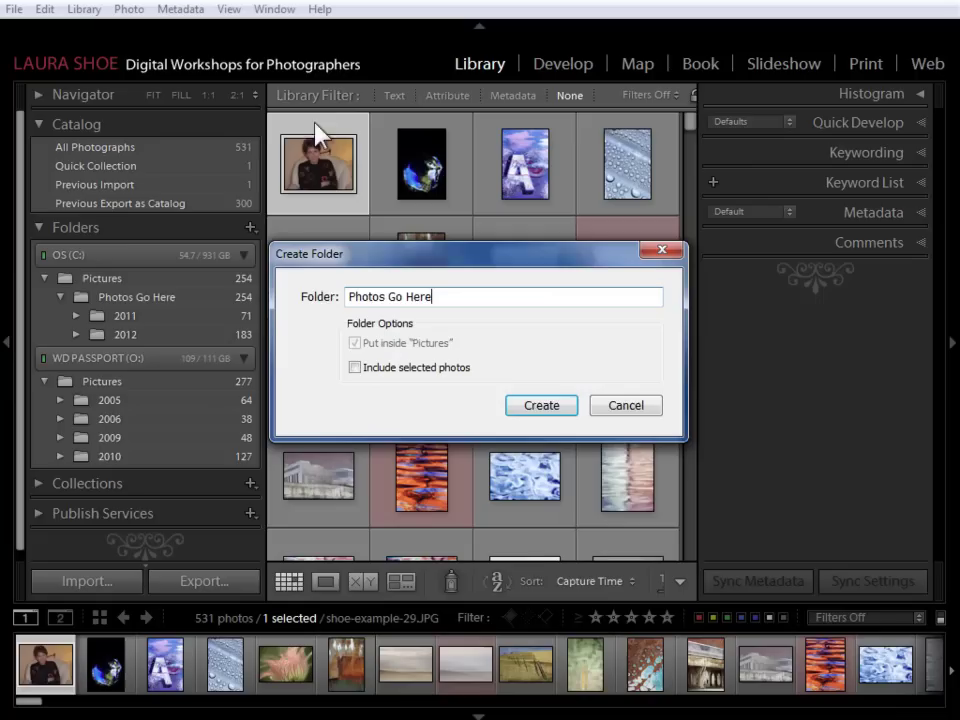
{"action": "left_click", "coordinate": [543, 407]}
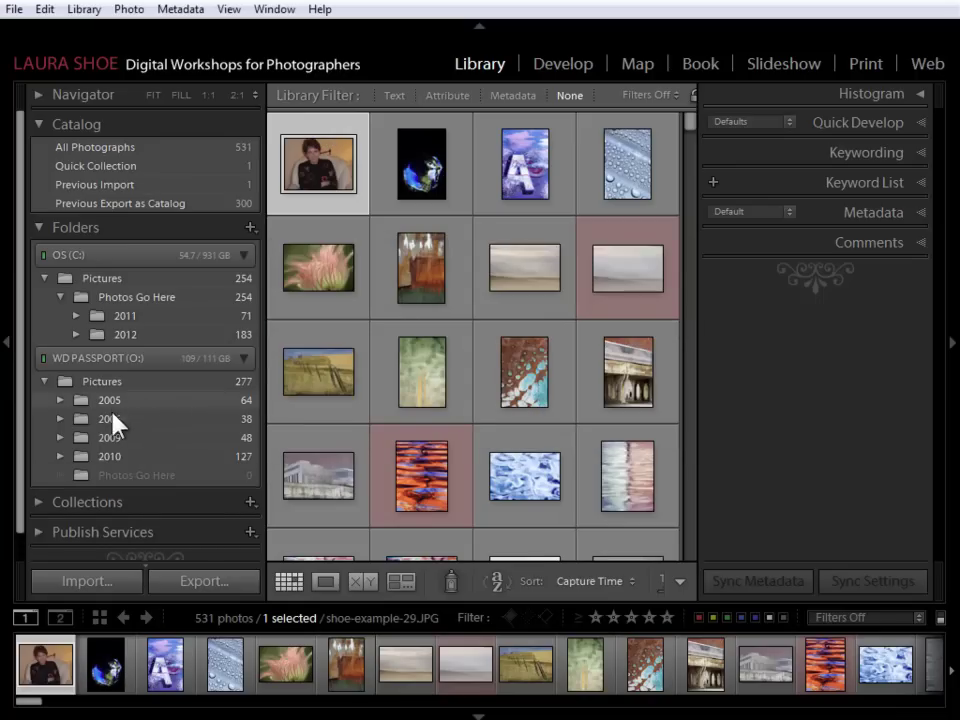
Step: Select 2005 through 2010 under WD PASSPORT Pictures and drag them into Photos Go Here
{"action": "left_click", "coordinate": [122, 476]}
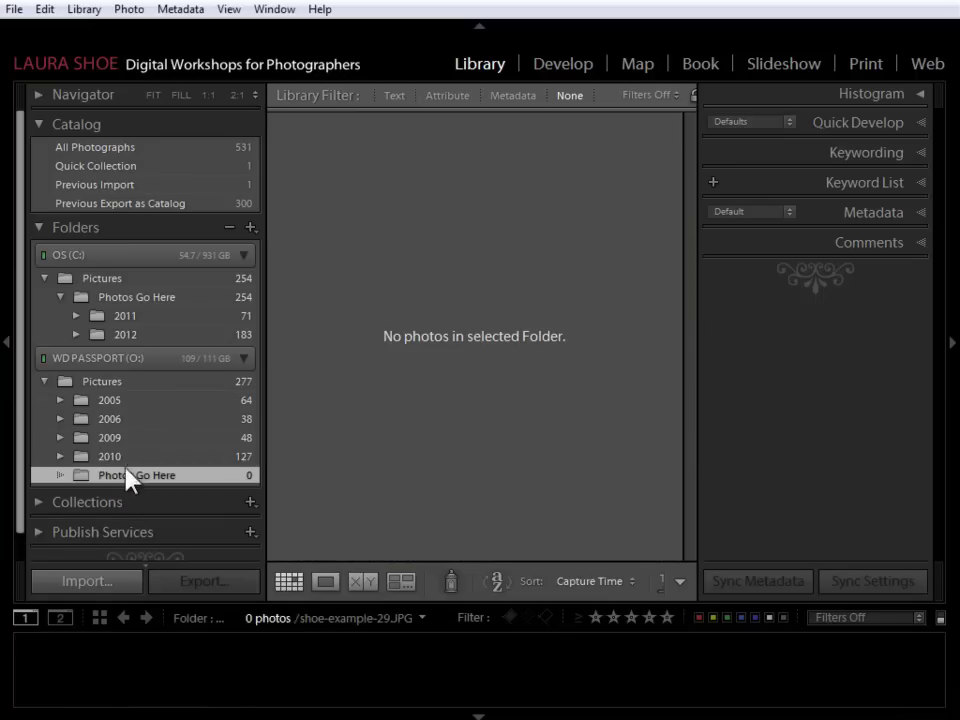
{"action": "left_click", "coordinate": [136, 406]}
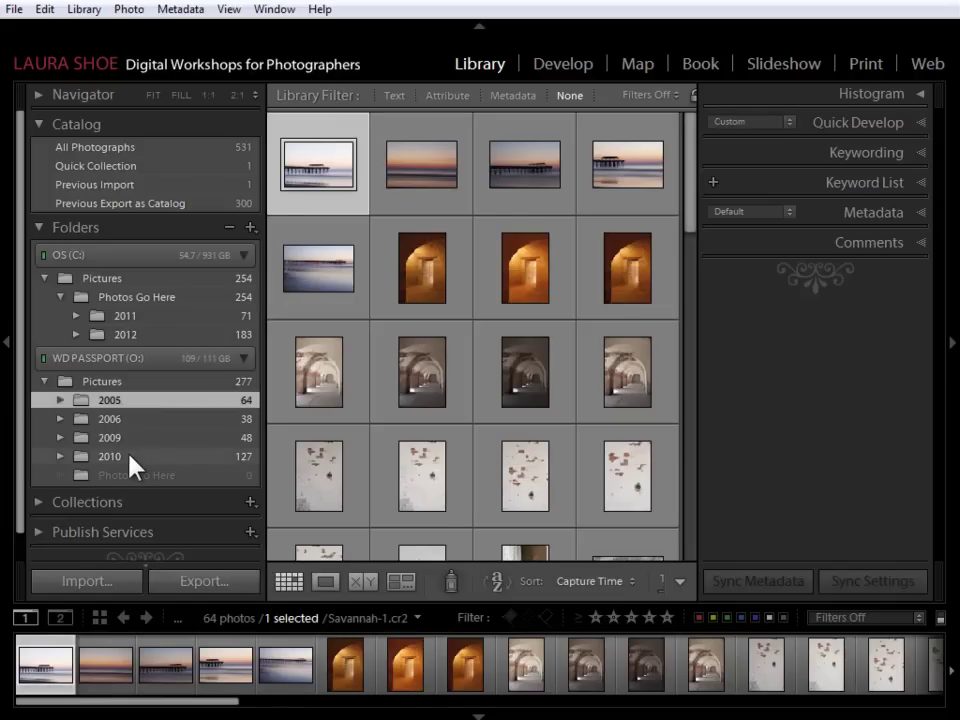
{"action": "left_click", "coordinate": [131, 462], "text": "shift"}
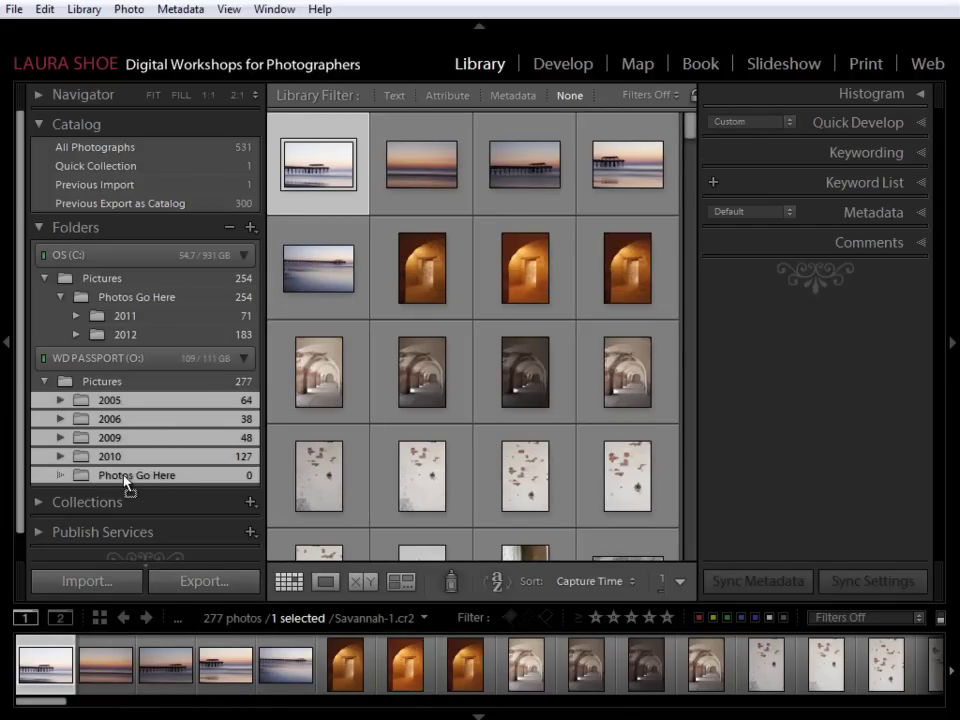
{"action": "left_click_drag", "start_coordinate": [113, 483], "coordinate": [124, 483]}
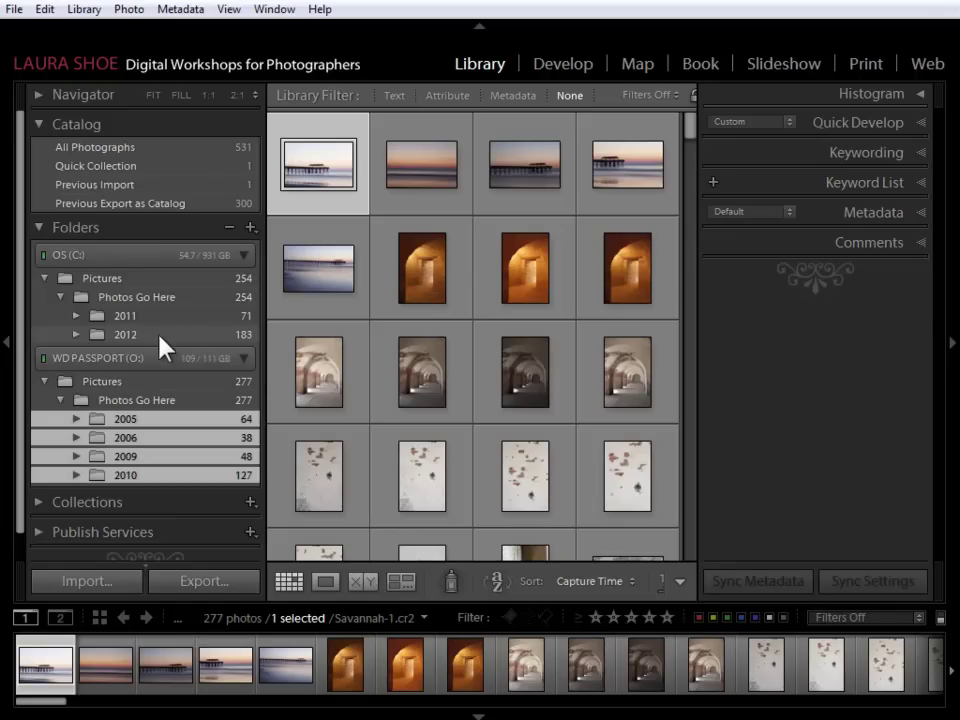
{"action": "left_click", "coordinate": [110, 419]}
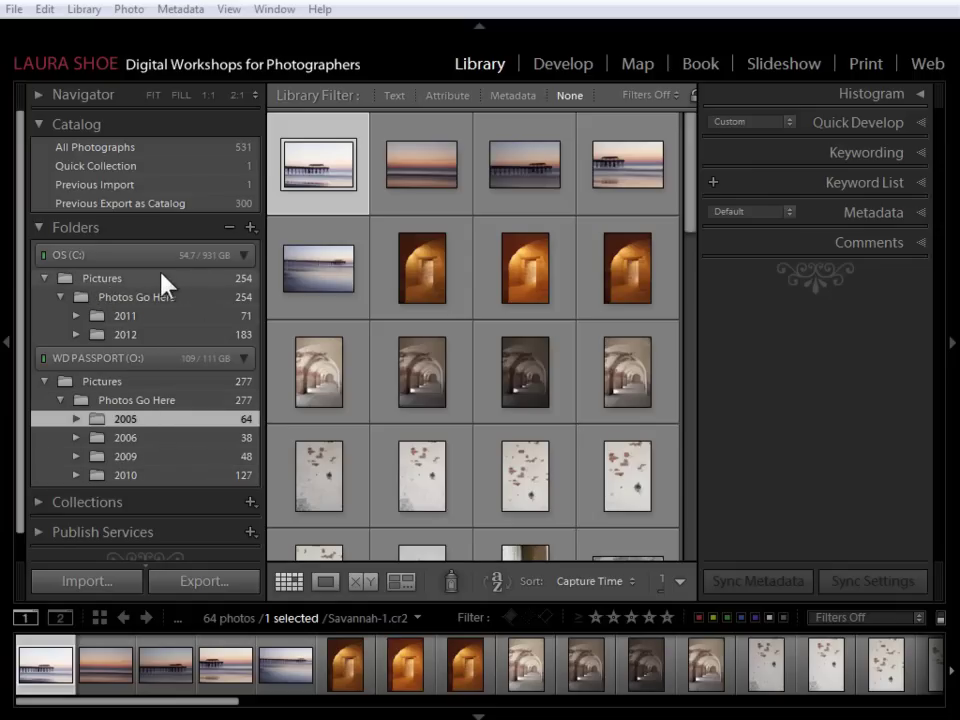
{"action": "right_click", "coordinate": [112, 288]}
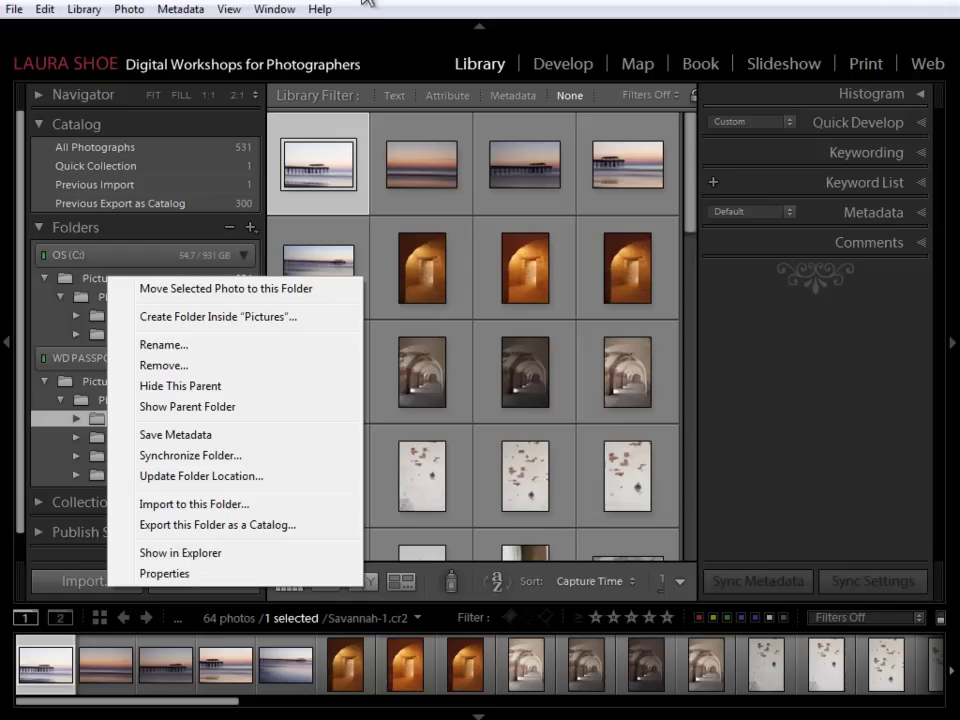
{"action": "key", "text": "Escape"}
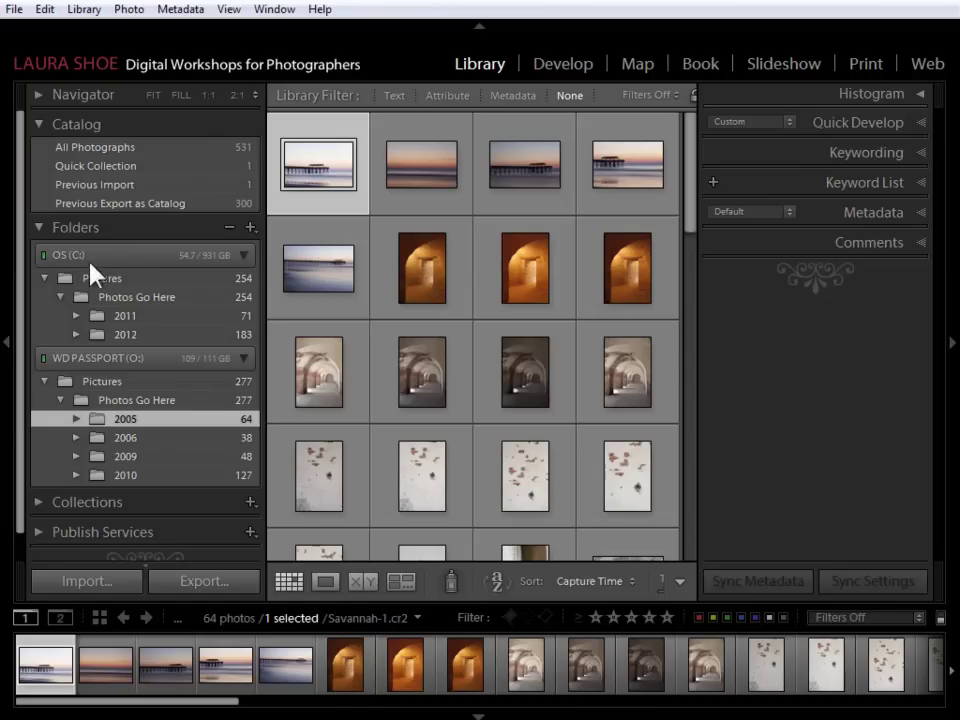
{"action": "mouse_move", "coordinate": [100, 283]}
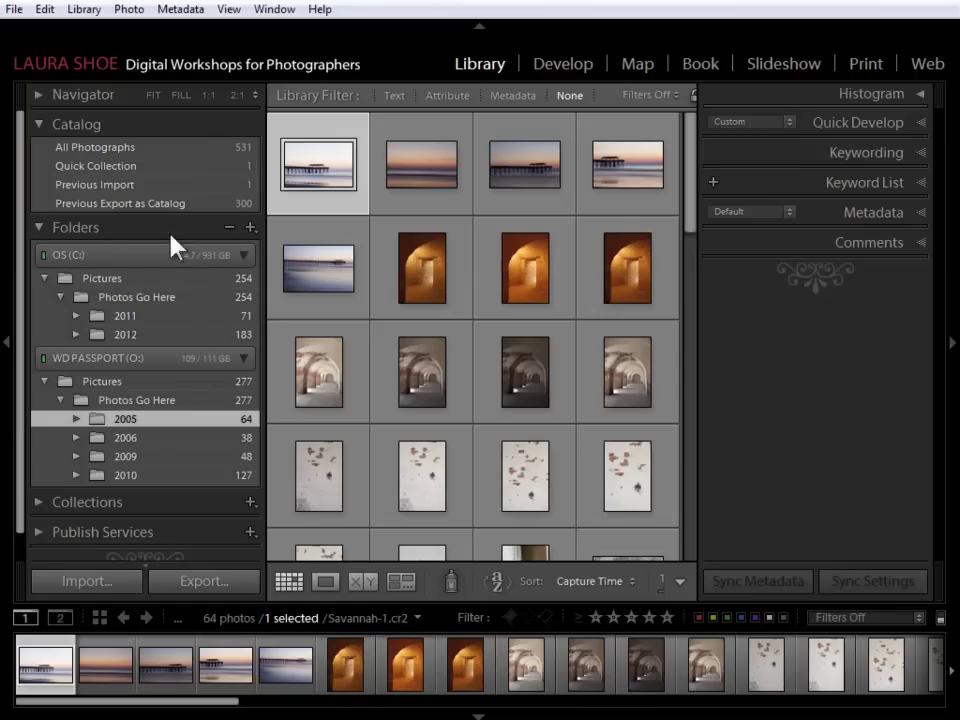